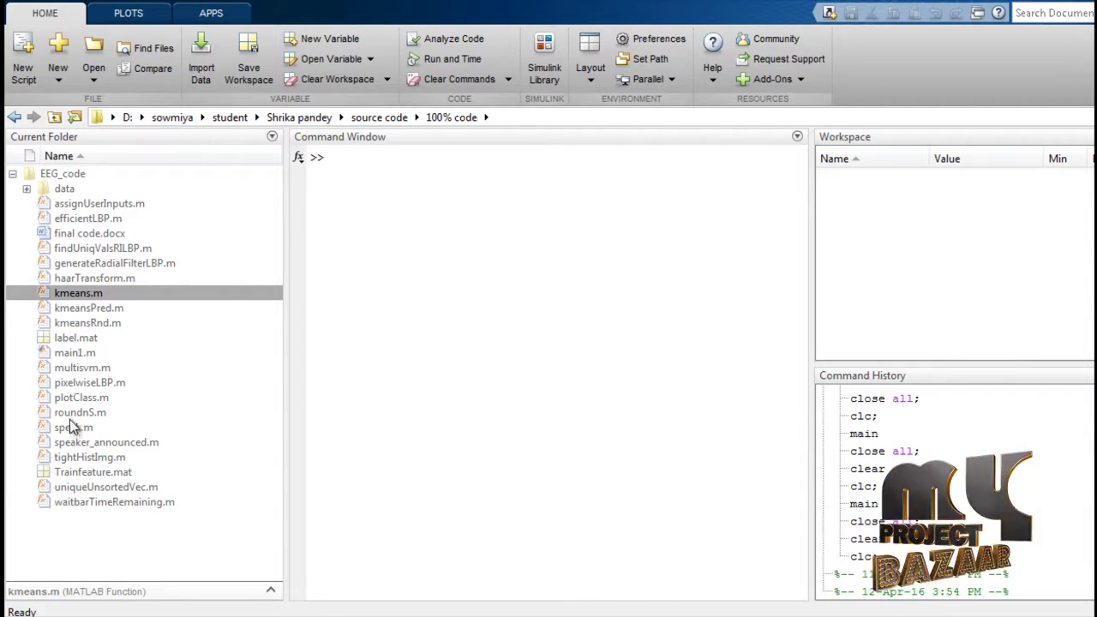
- Run the main1.m script from Current Folder, switching MATLAB into the script's folder
{"action": "left_click", "coordinate": [83, 354]}
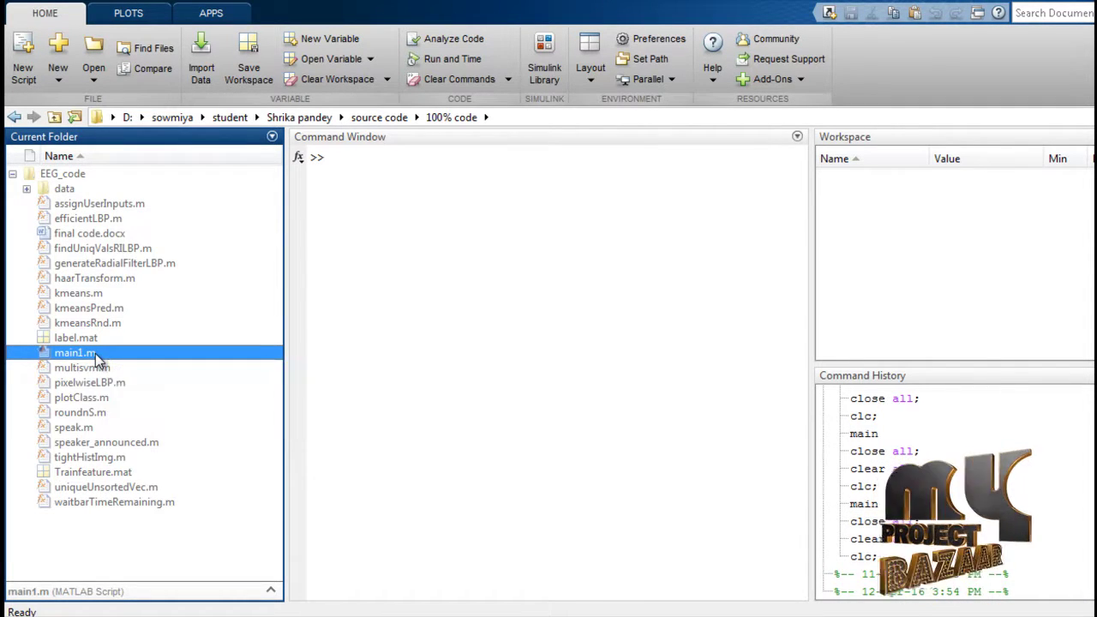
{"action": "right_click", "coordinate": [95, 353]}
{"action": "left_click", "coordinate": [161, 310]}
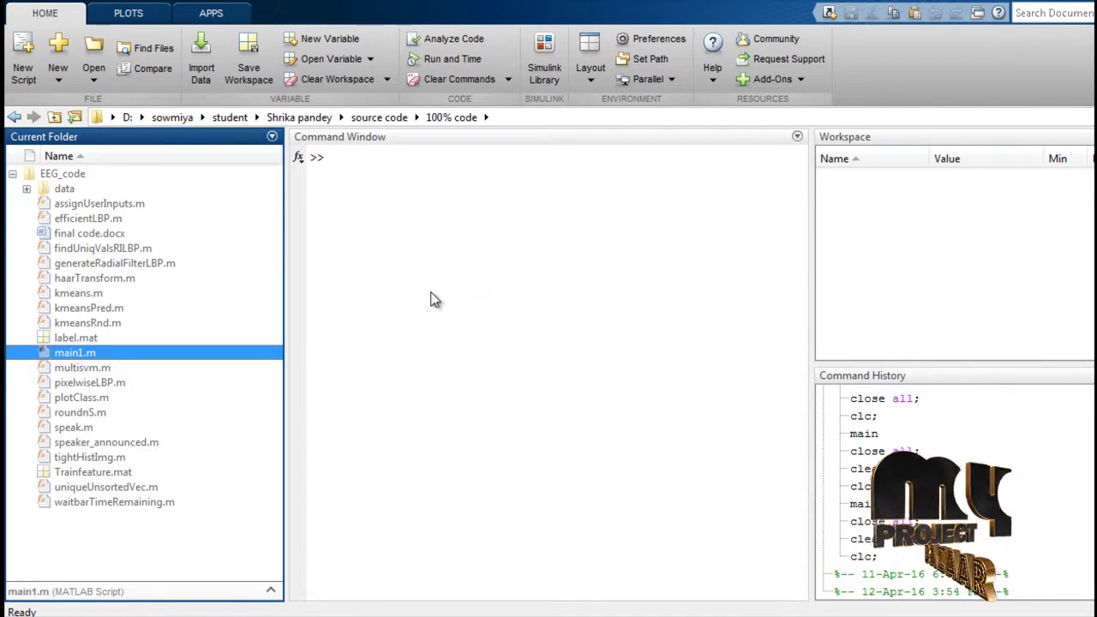
{"action": "left_click", "coordinate": [477, 361]}
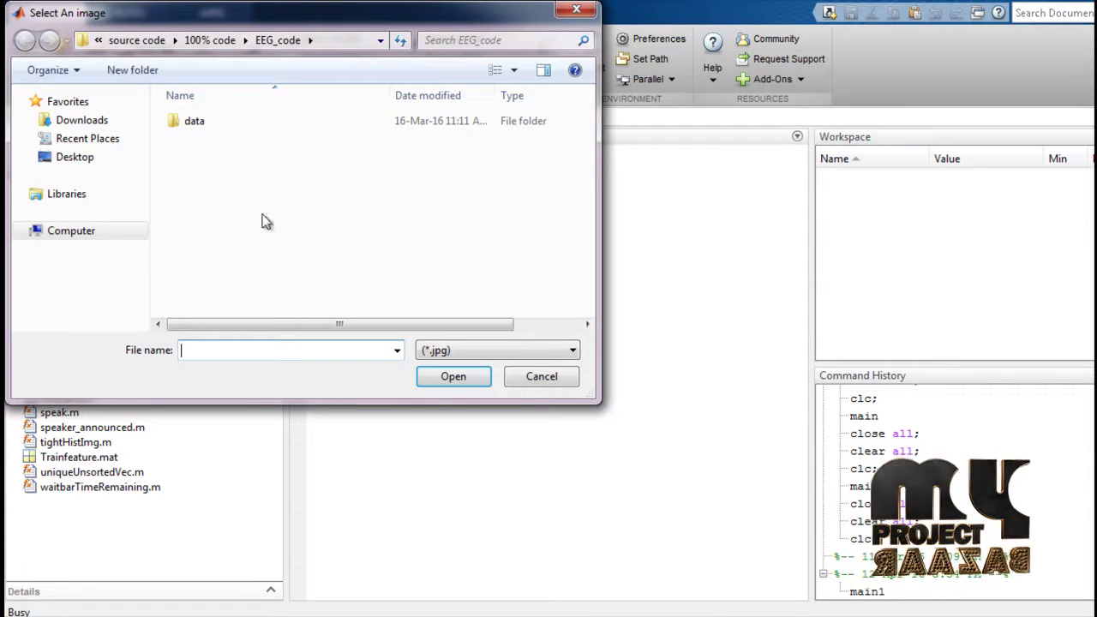
- Load driver image 3 from the data folder into the main1 script
{"action": "double_click", "coordinate": [195, 121]}
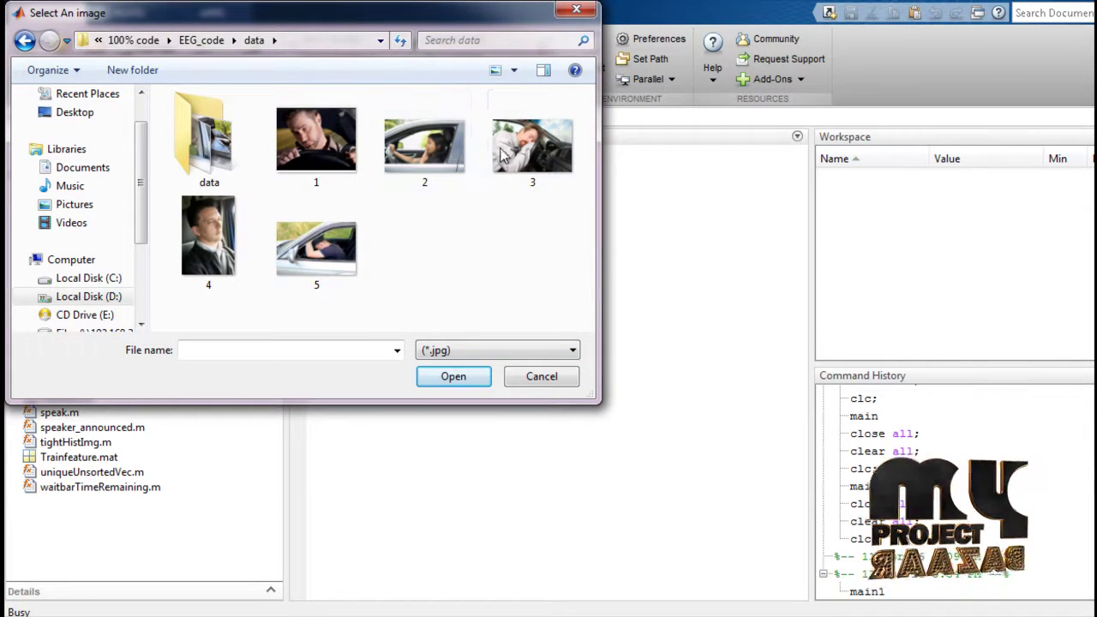
{"action": "left_click", "coordinate": [529, 156]}
{"action": "left_click", "coordinate": [453, 377]}
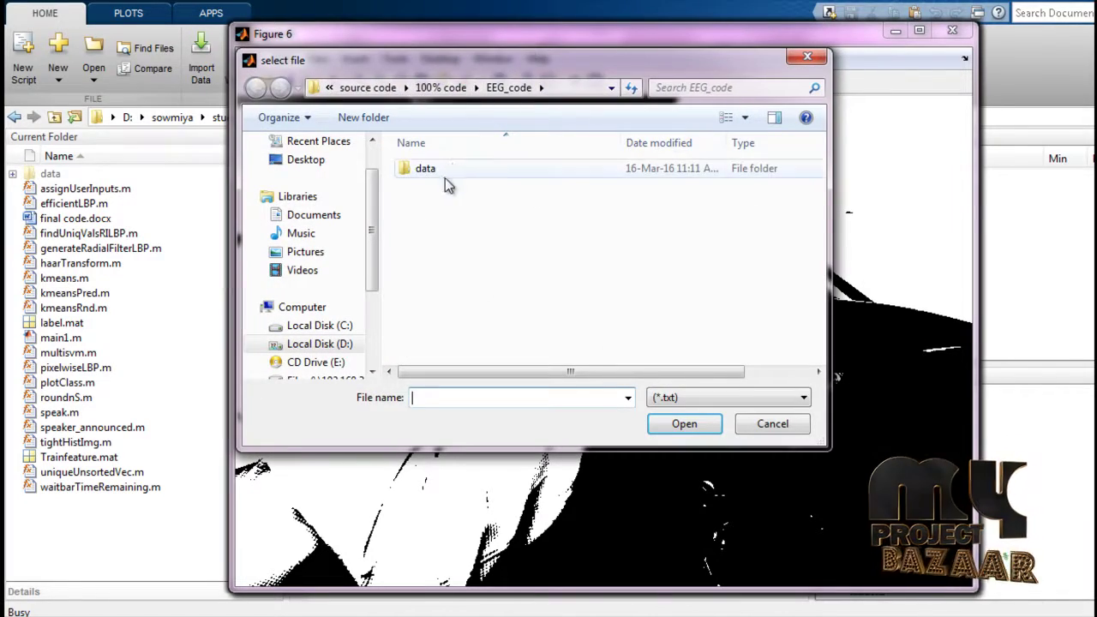
- Supply EEG text file 3 from the data folder so processing completes
{"action": "left_click_drag", "start_coordinate": [421, 57], "coordinate": [445, 119]}
{"action": "double_click", "coordinate": [465, 211]}
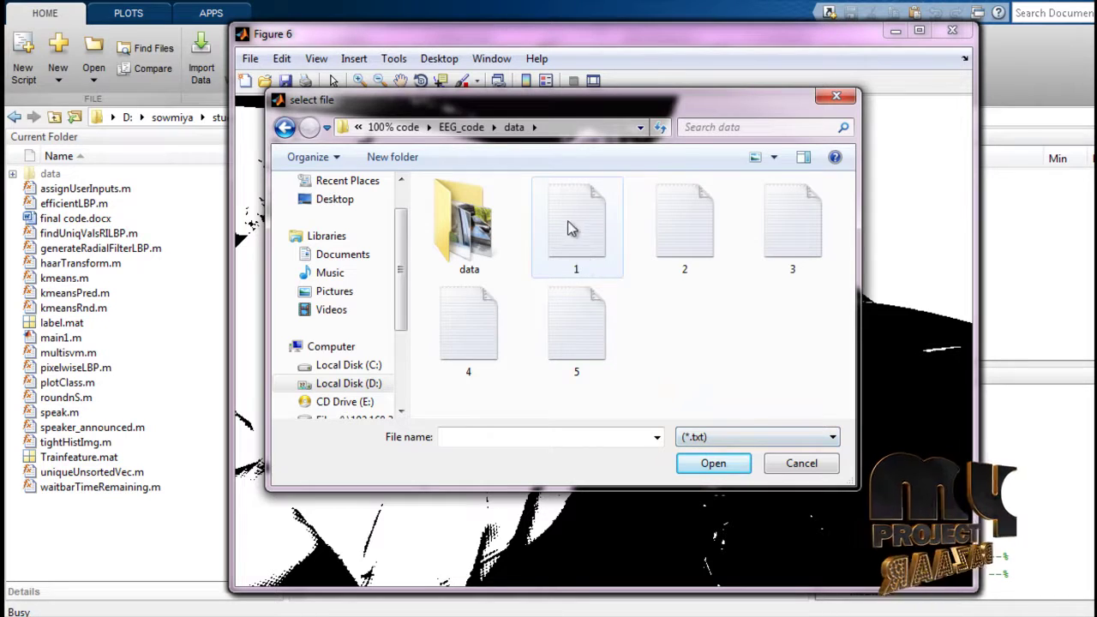
{"action": "left_click", "coordinate": [770, 231]}
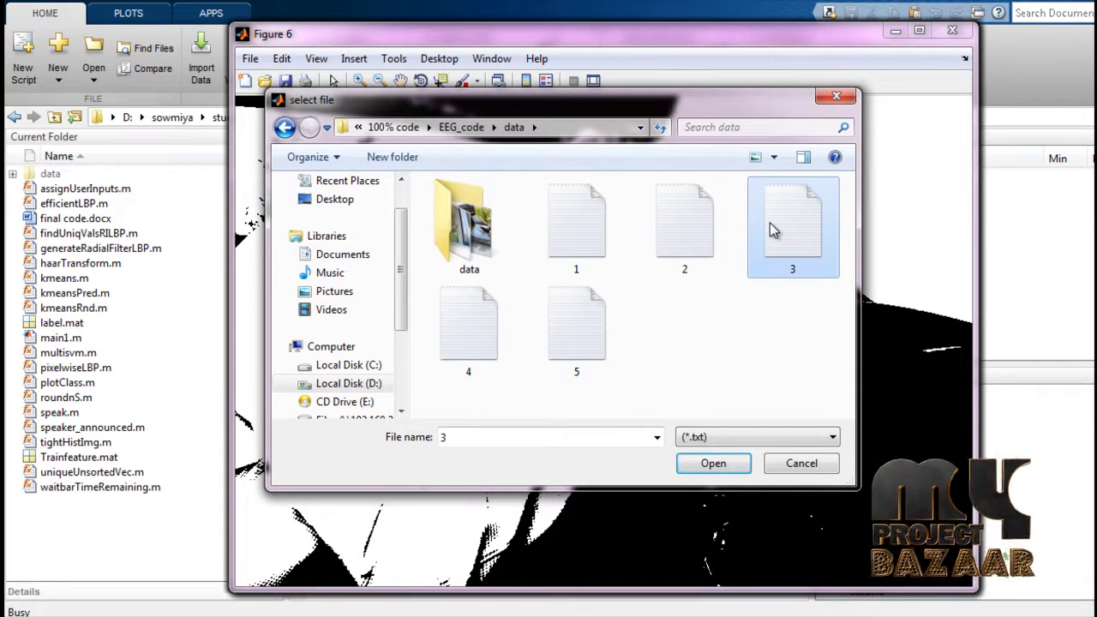
{"action": "left_click", "coordinate": [720, 467]}
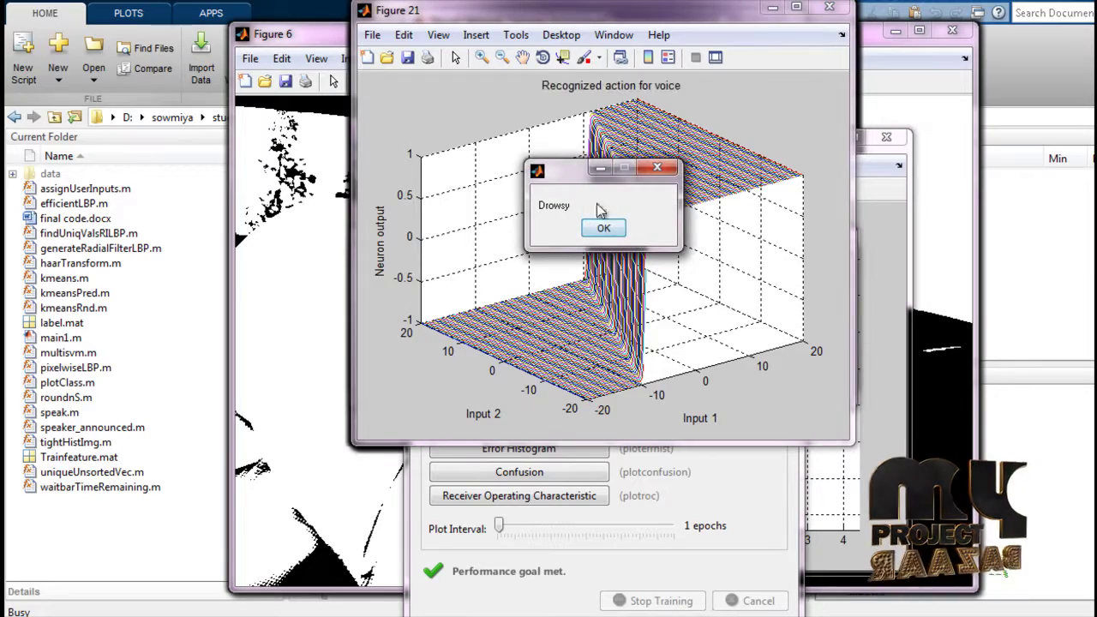
- Dismiss the result and Drowsy messages, and minimize the performance measures chart, table and voice plot
{"action": "left_click", "coordinate": [598, 225]}
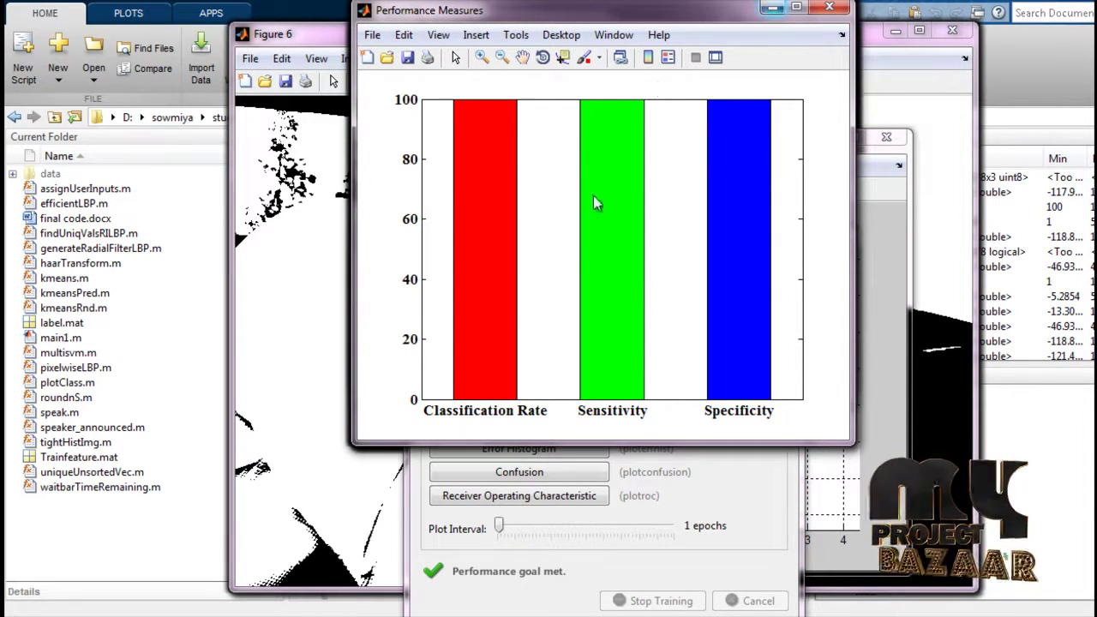
{"action": "left_click", "coordinate": [774, 7]}
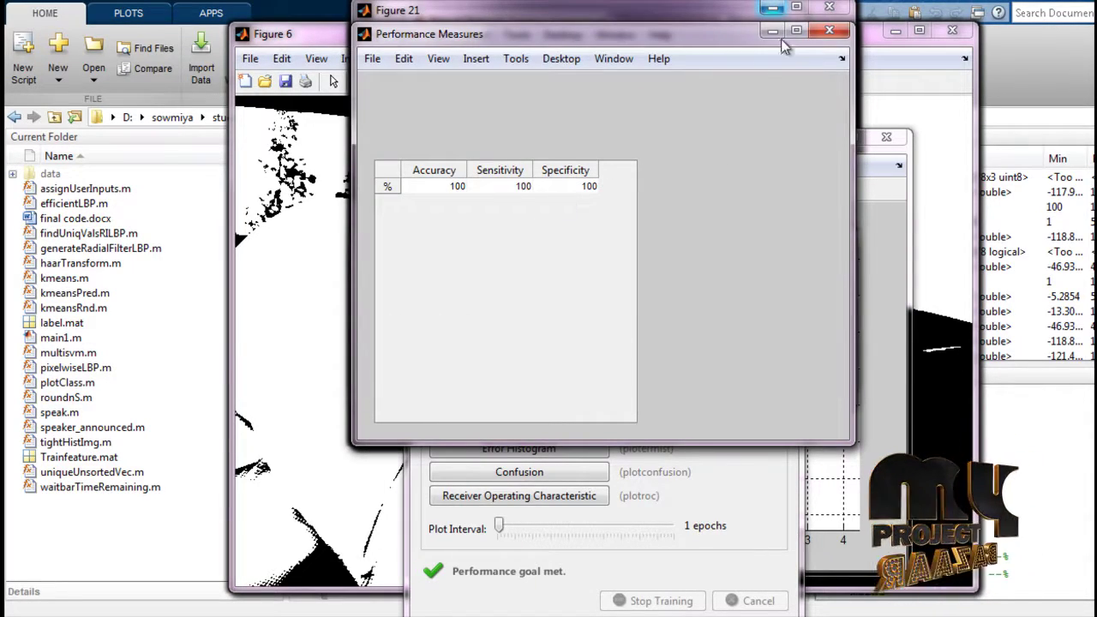
{"action": "left_click", "coordinate": [773, 31]}
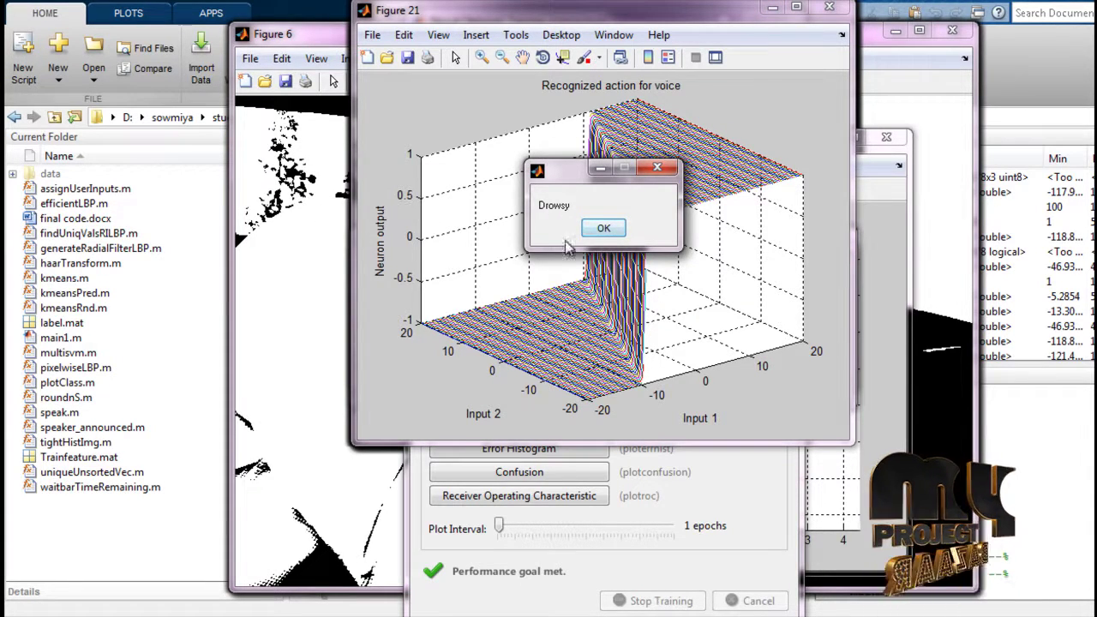
{"action": "left_click", "coordinate": [604, 228]}
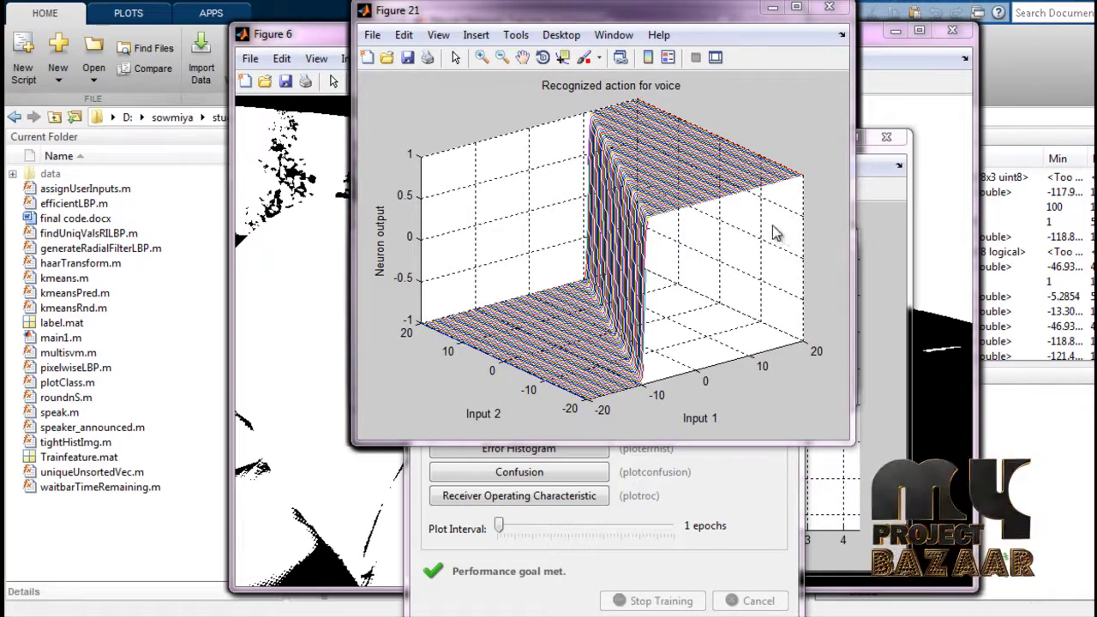
{"action": "left_click", "coordinate": [771, 10]}
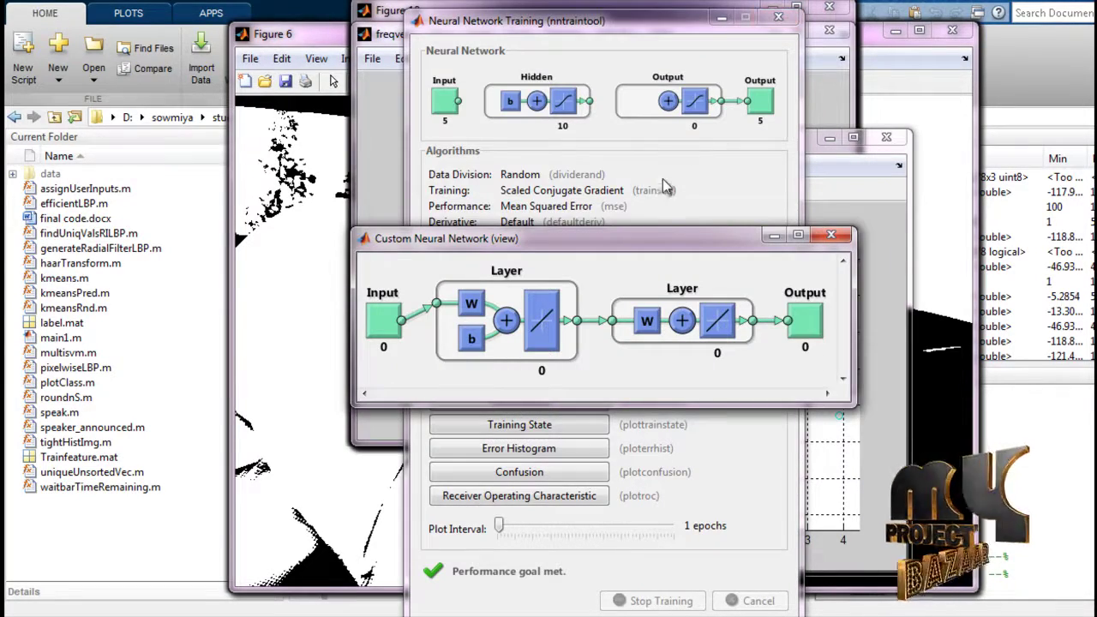
- Minimize the neural network views, training performance plot, training tool and freqvec scatter plot
{"action": "left_click", "coordinate": [774, 238]}
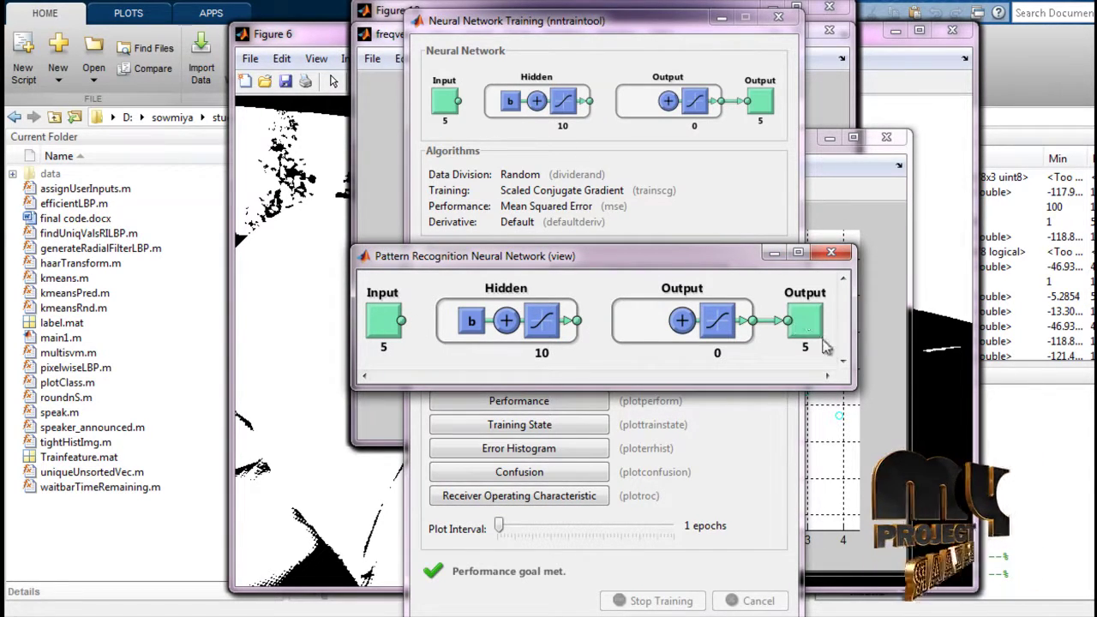
{"action": "left_click", "coordinate": [774, 252]}
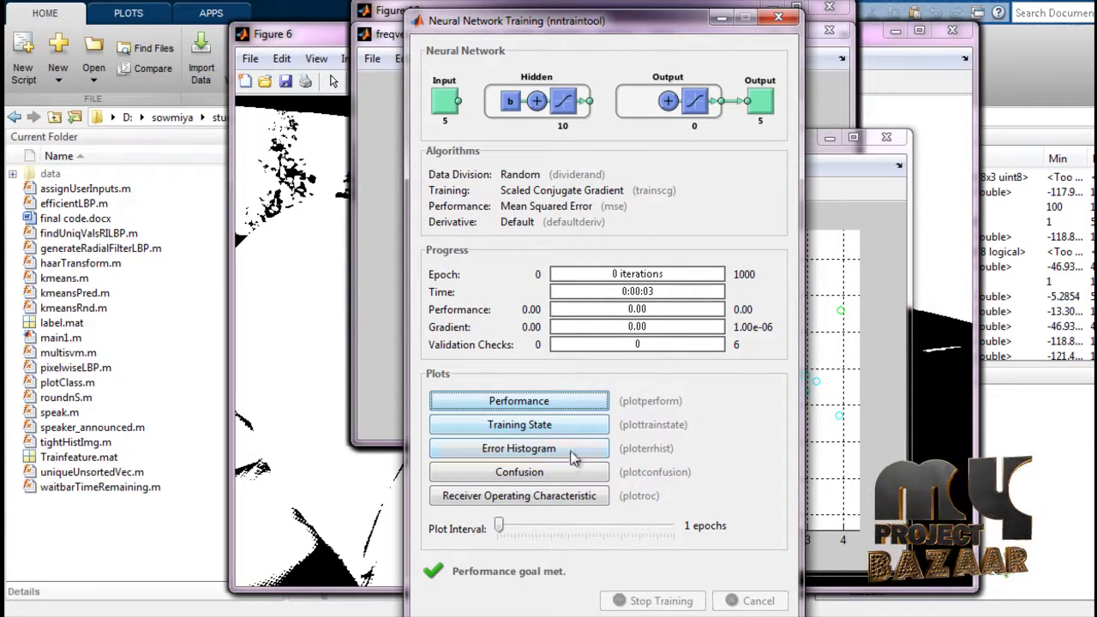
{"action": "left_click", "coordinate": [565, 402]}
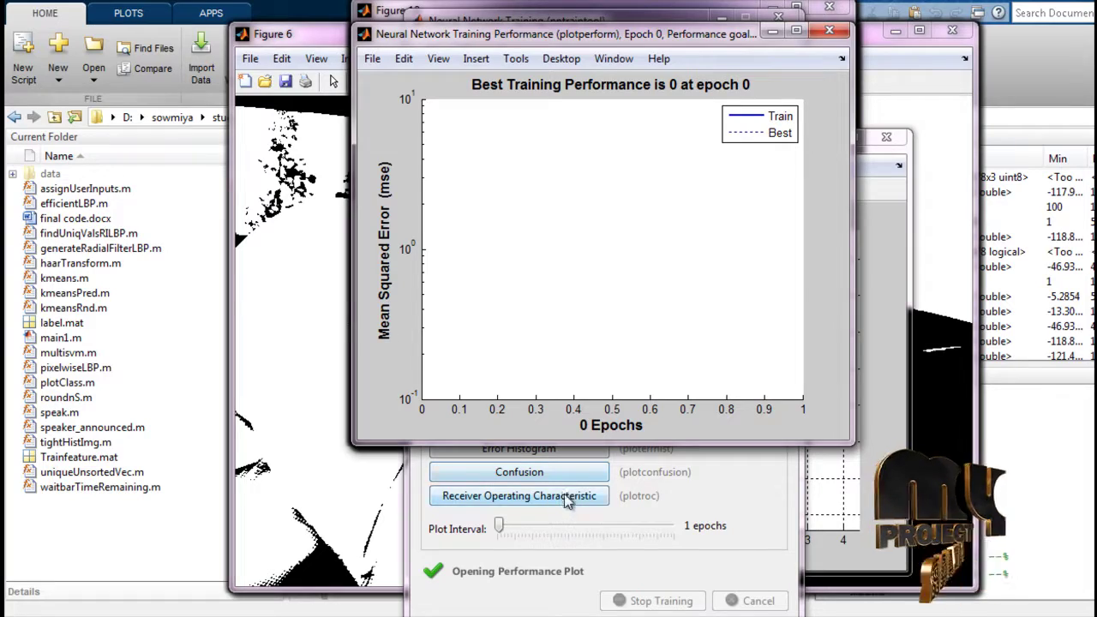
{"action": "left_click", "coordinate": [772, 30]}
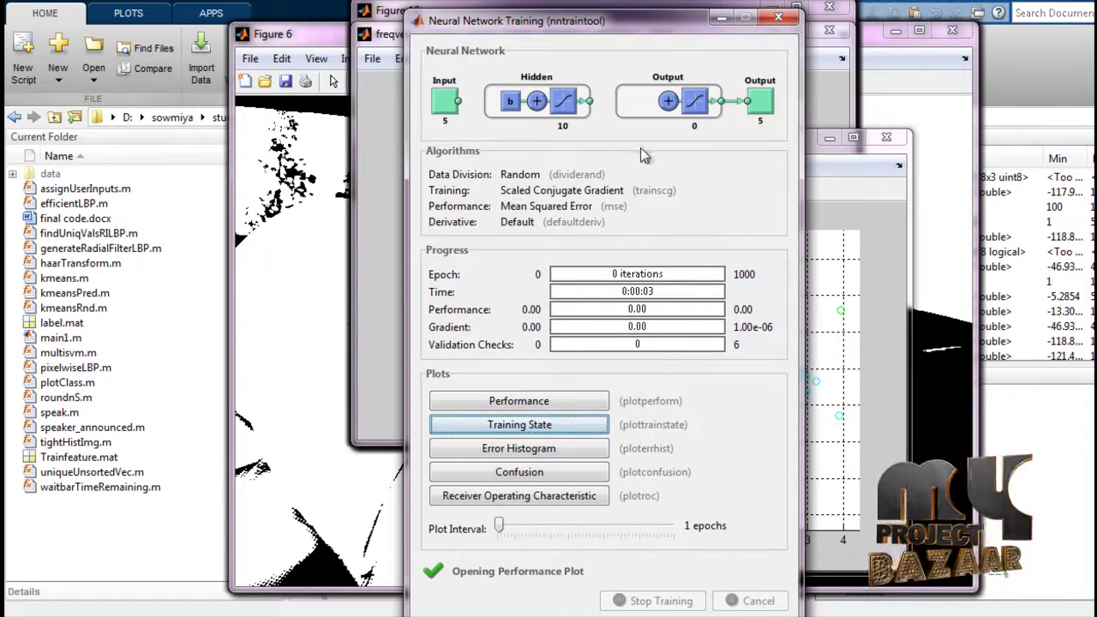
{"action": "left_click", "coordinate": [721, 17]}
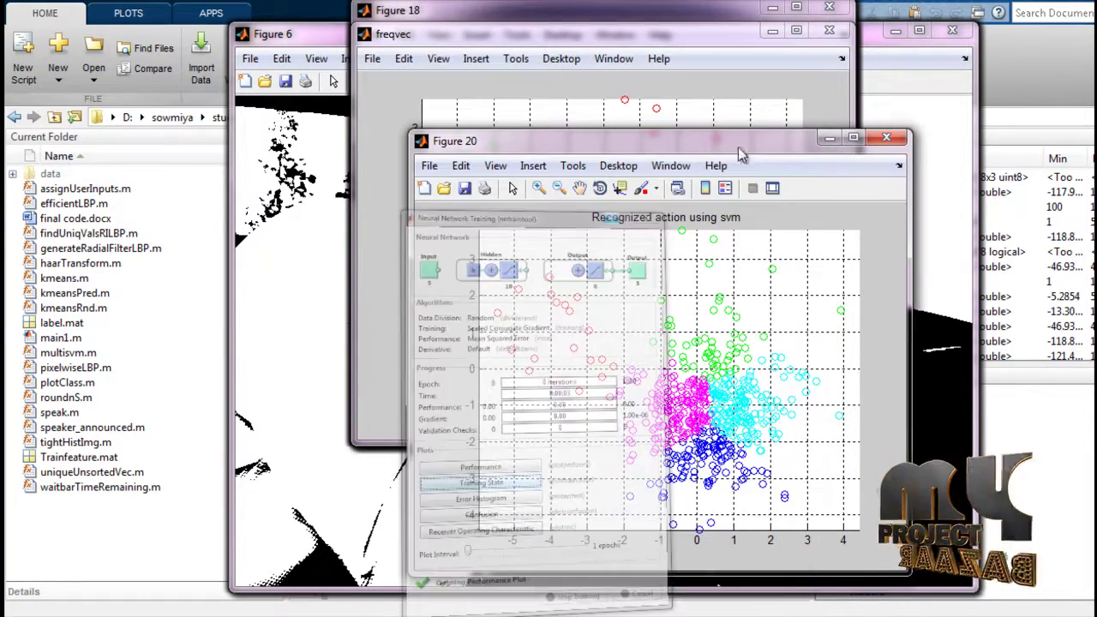
{"action": "left_click_drag", "start_coordinate": [610, 142], "coordinate": [597, 65]}
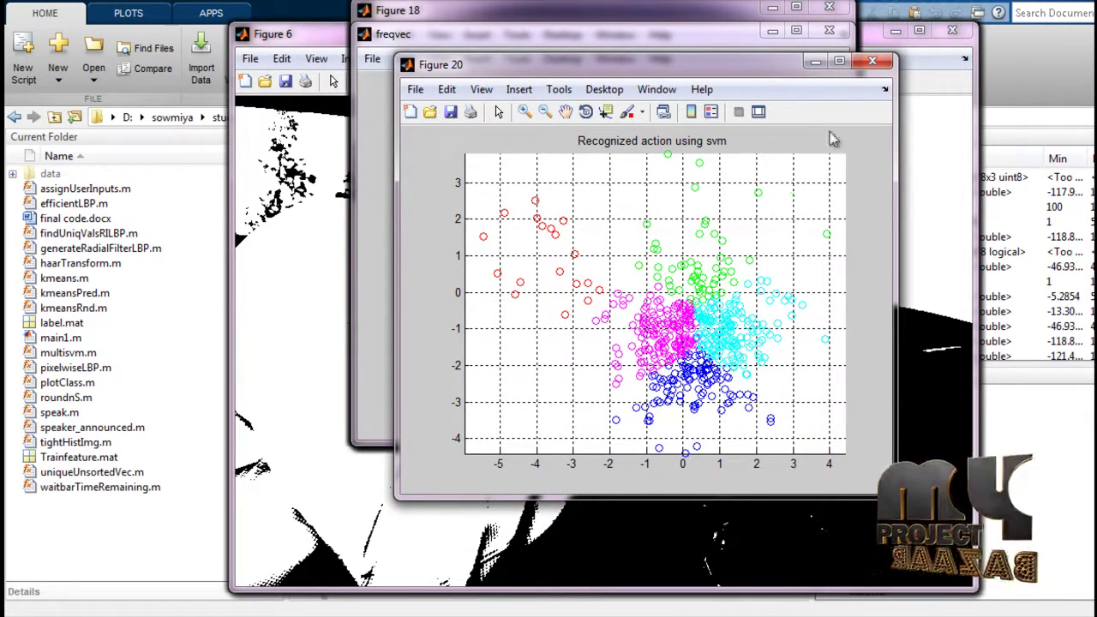
{"action": "left_click", "coordinate": [872, 61]}
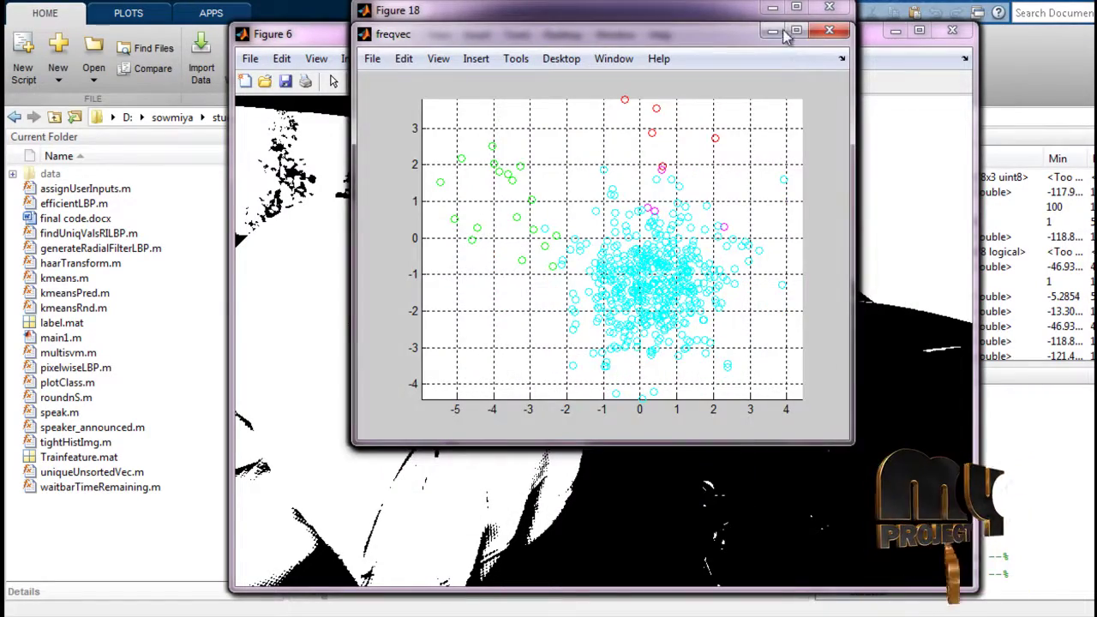
{"action": "left_click", "coordinate": [780, 33]}
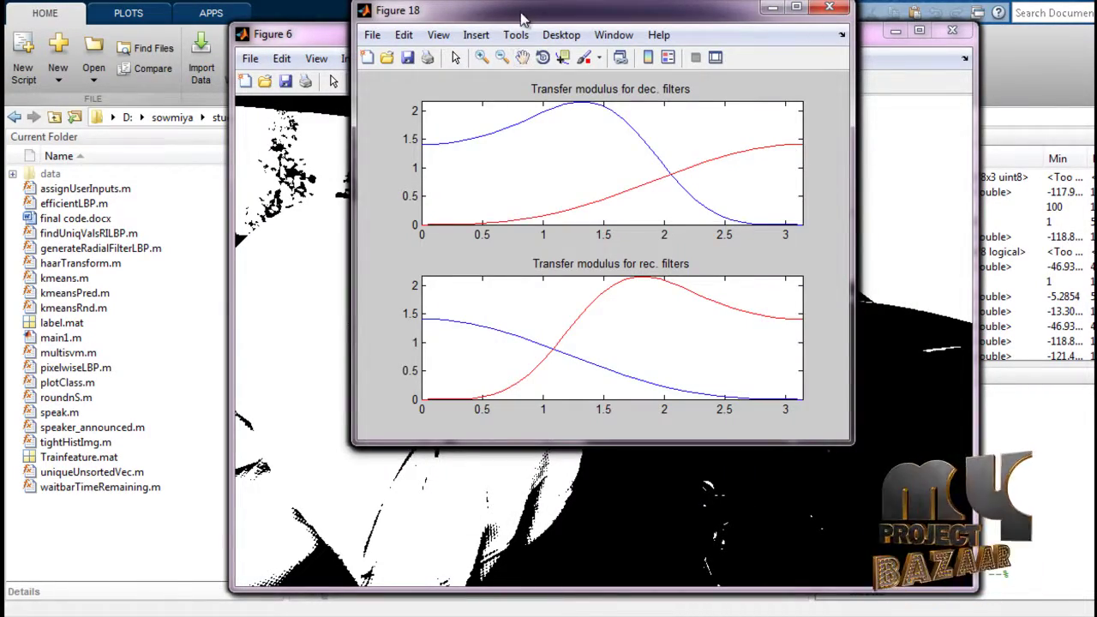
- Hide the S3.5 filter, transfer-modulus and Figure 17 stem plot wavelet figures
{"action": "left_click_drag", "start_coordinate": [521, 18], "coordinate": [804, 32]}
{"action": "left_click_drag", "start_coordinate": [530, 24], "coordinate": [207, 46]}
{"action": "left_click_drag", "start_coordinate": [558, 11], "coordinate": [566, 52]}
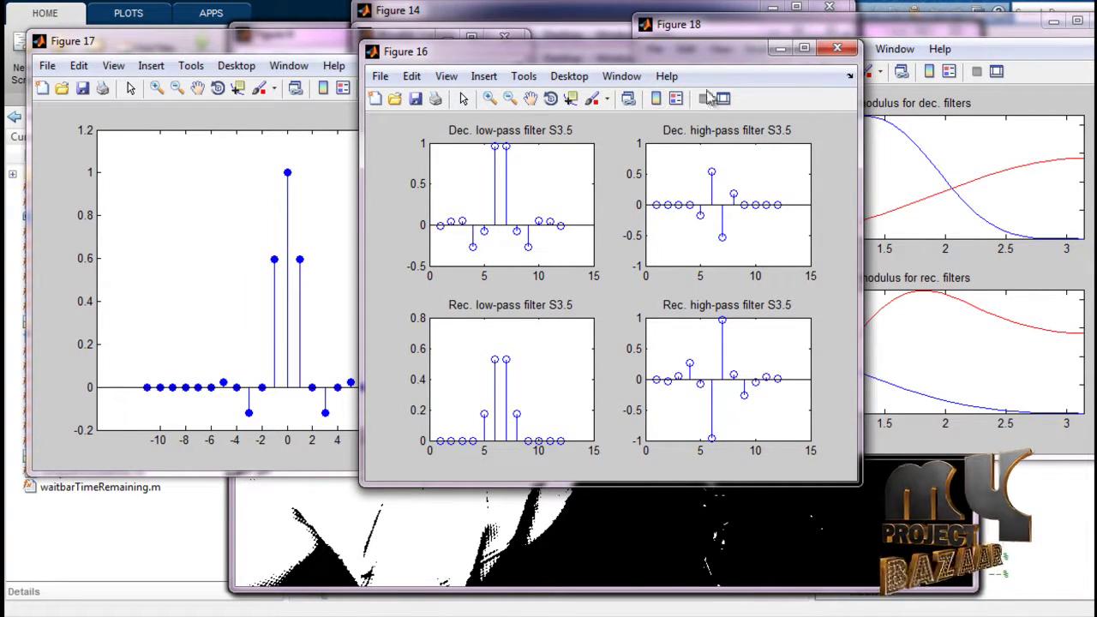
{"action": "left_click", "coordinate": [781, 48]}
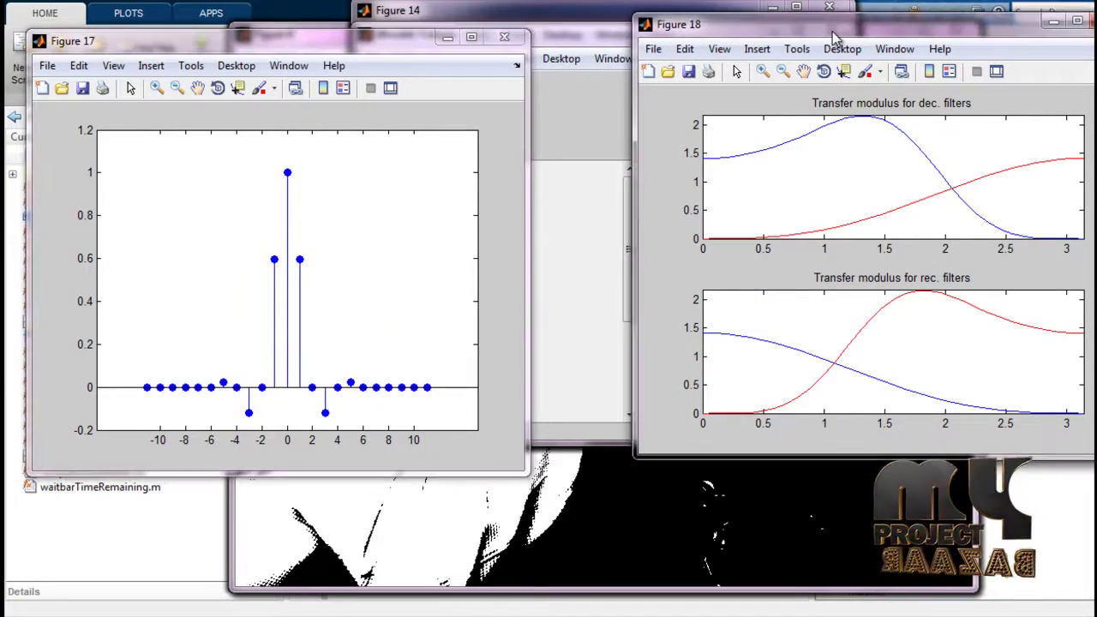
{"action": "left_click_drag", "start_coordinate": [832, 33], "coordinate": [690, 43]}
{"action": "left_click", "coordinate": [921, 35]}
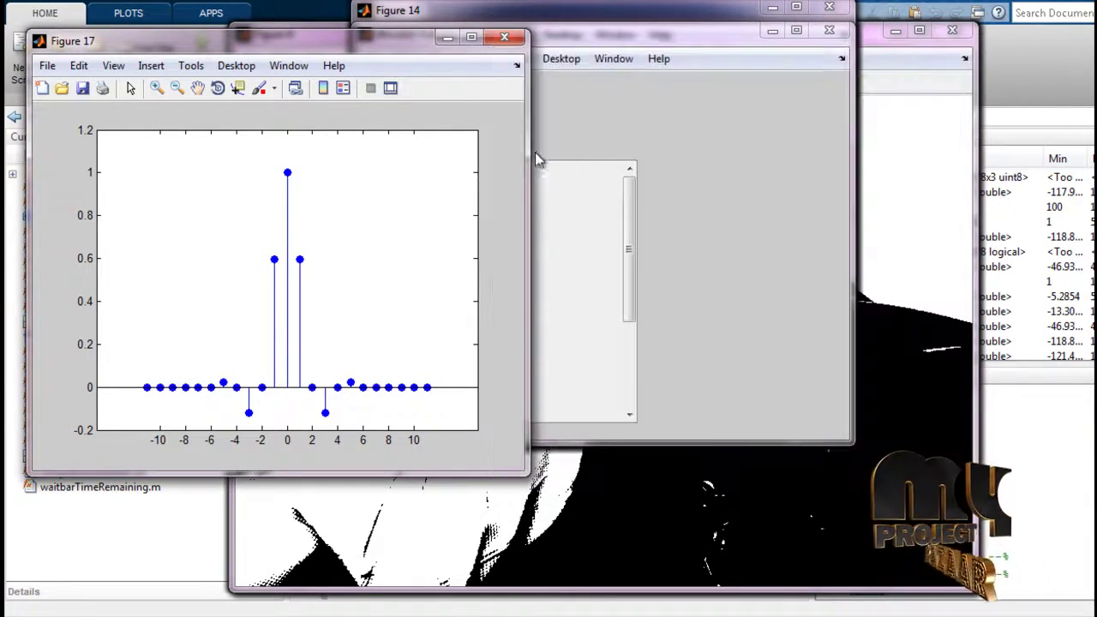
{"action": "left_click", "coordinate": [447, 38]}
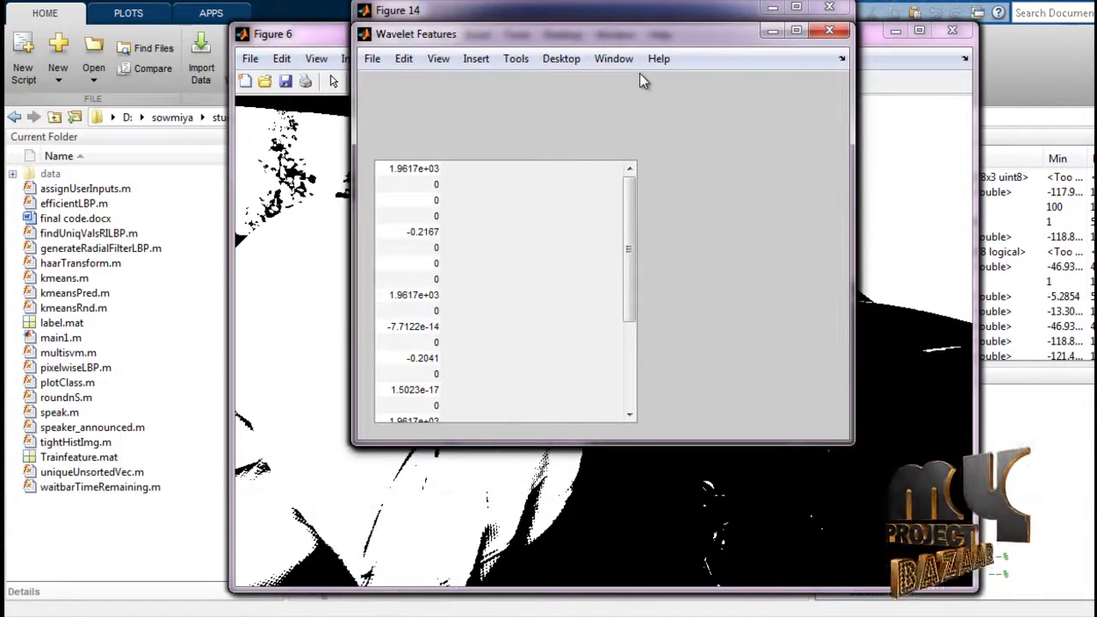
- Minimize the Wavelet Features table, signal plots, pwLBP and effLBP tables, and LBP histogram
{"action": "left_click", "coordinate": [771, 34]}
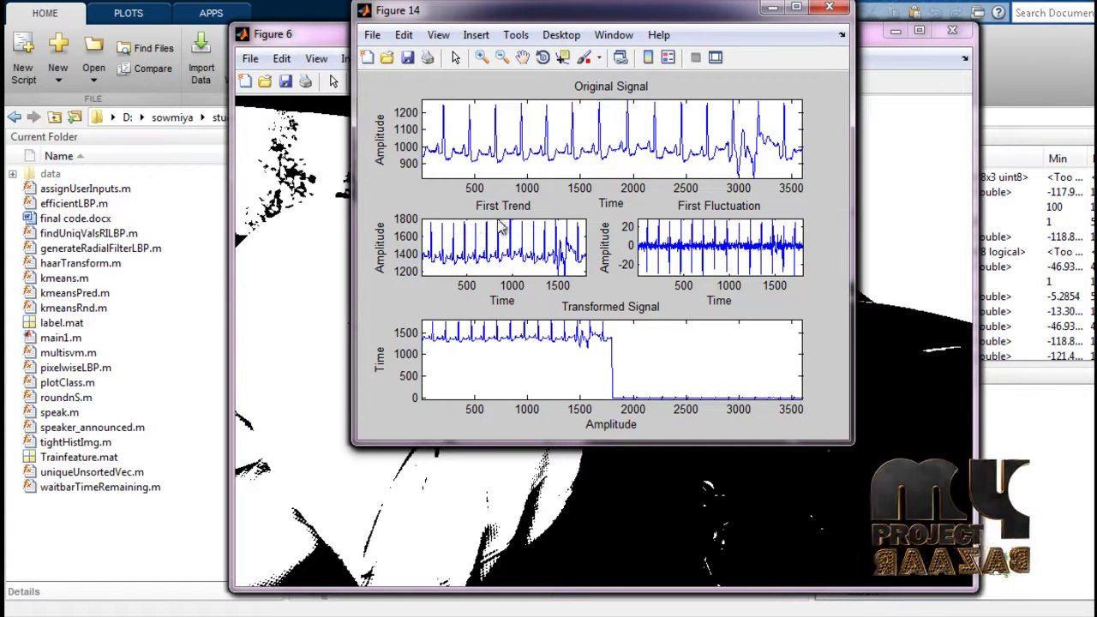
{"action": "left_click", "coordinate": [772, 7]}
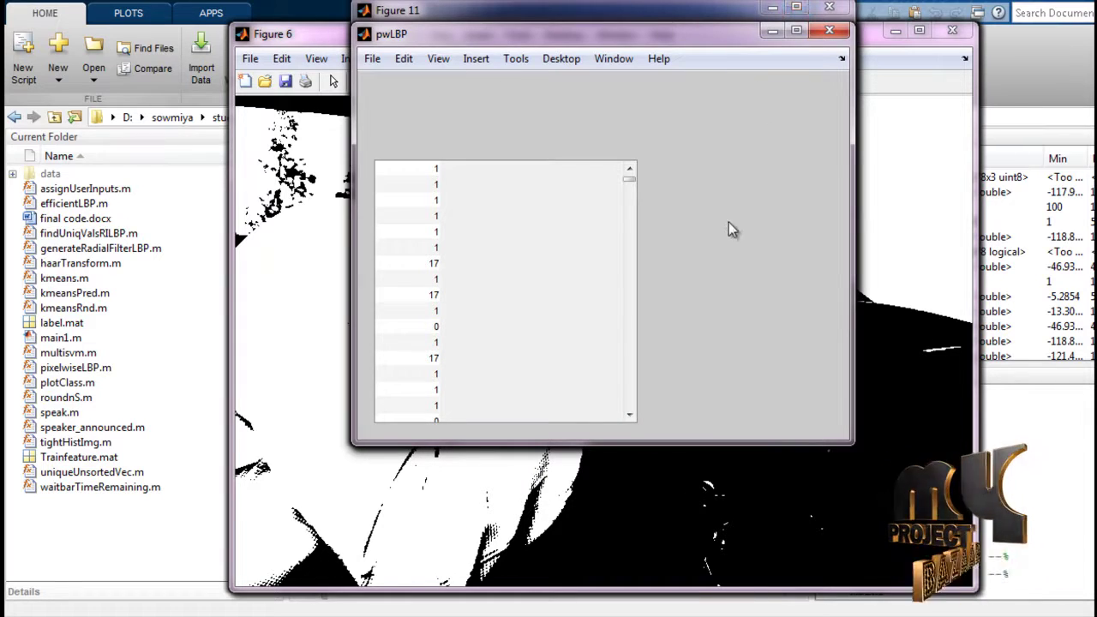
{"action": "left_click_drag", "start_coordinate": [626, 35], "coordinate": [751, 96]}
{"action": "left_click", "coordinate": [896, 84]}
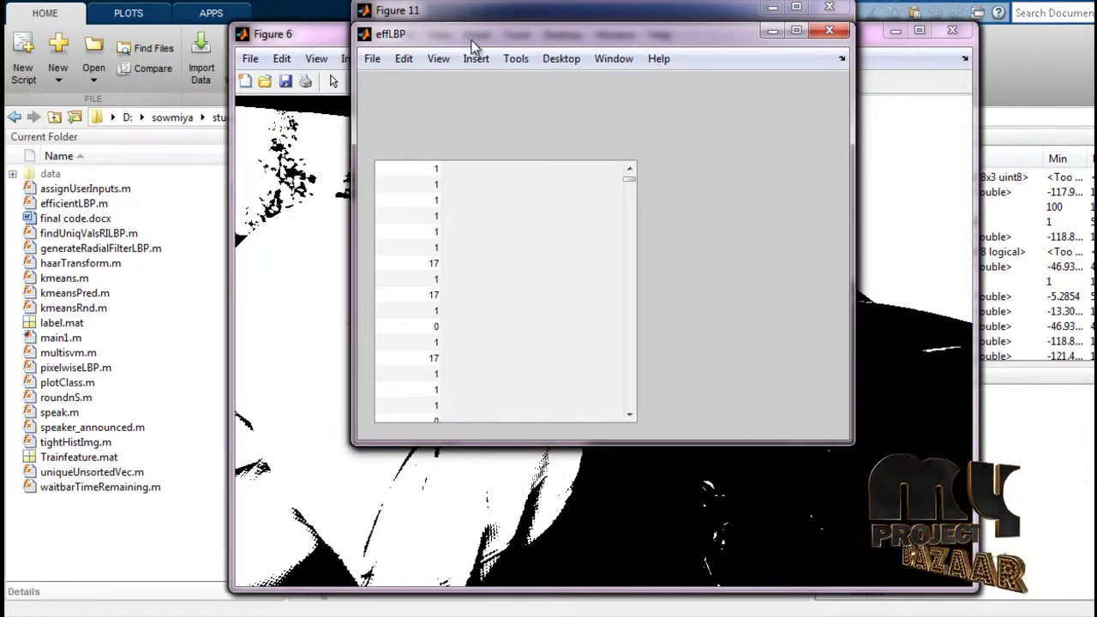
{"action": "left_click", "coordinate": [773, 31]}
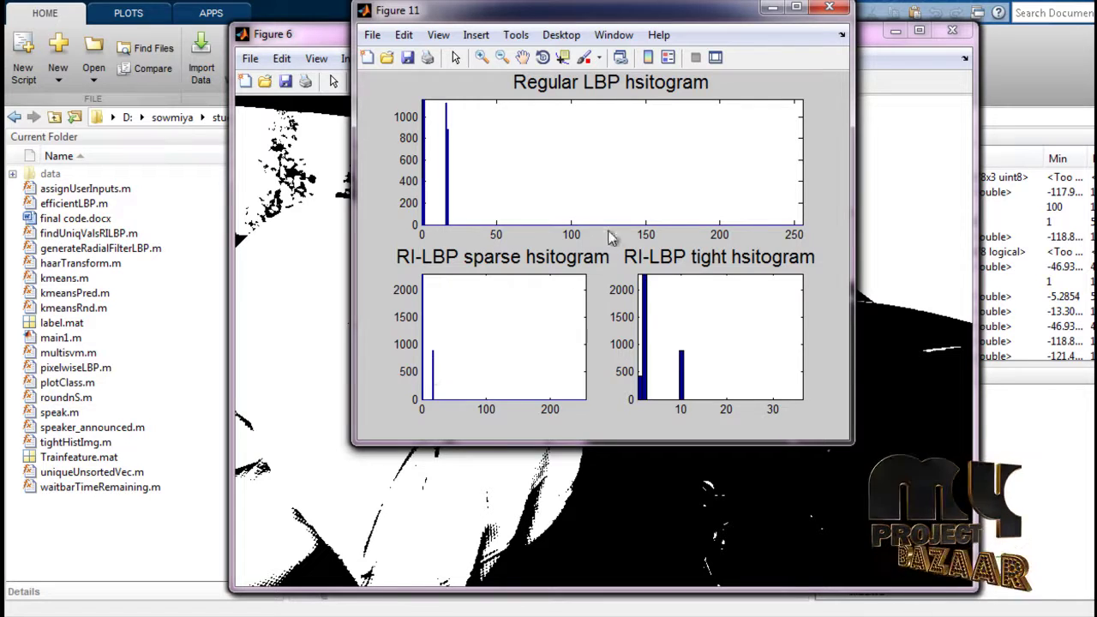
{"action": "left_click", "coordinate": [772, 8]}
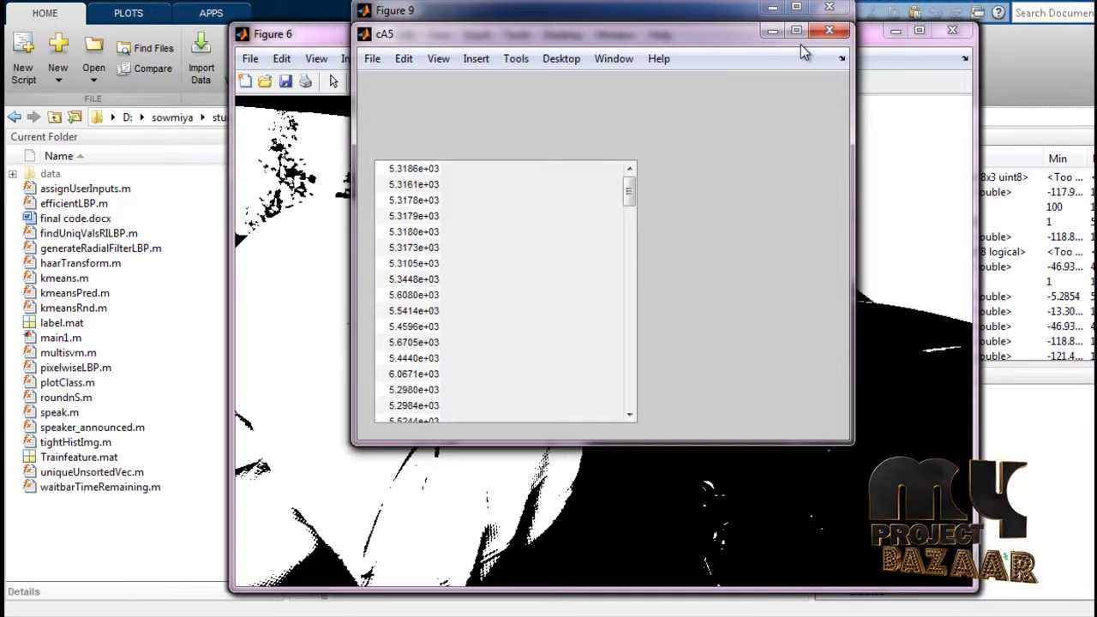
- Minimize the GAMMA-to-DELTA spectrum and time-domain plots and the A5 value list
{"action": "left_click", "coordinate": [763, 19]}
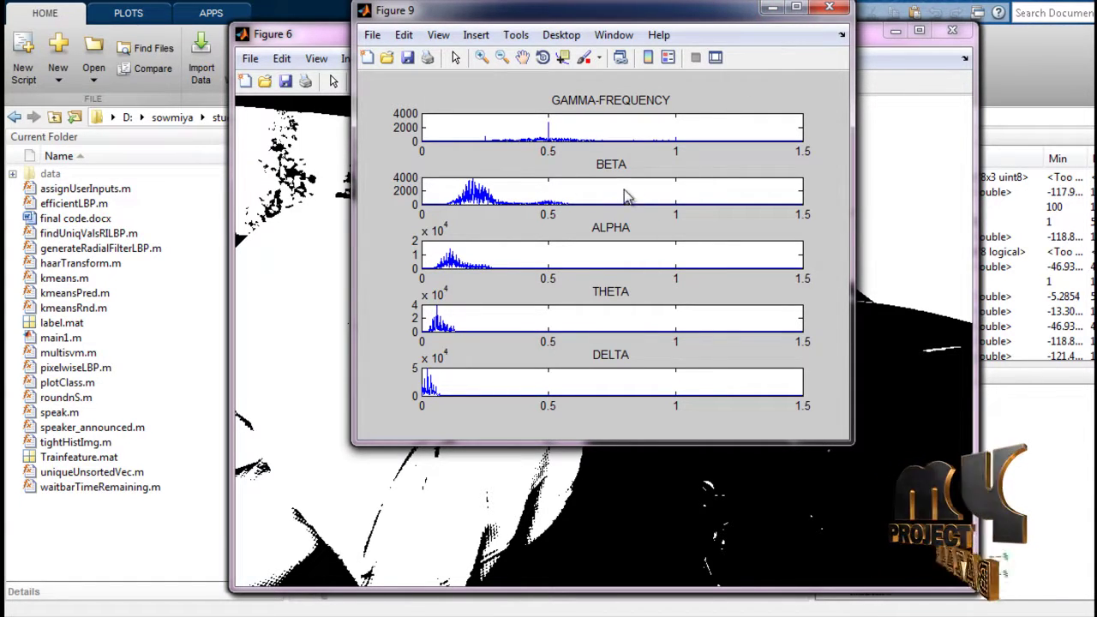
{"action": "left_click", "coordinate": [771, 11]}
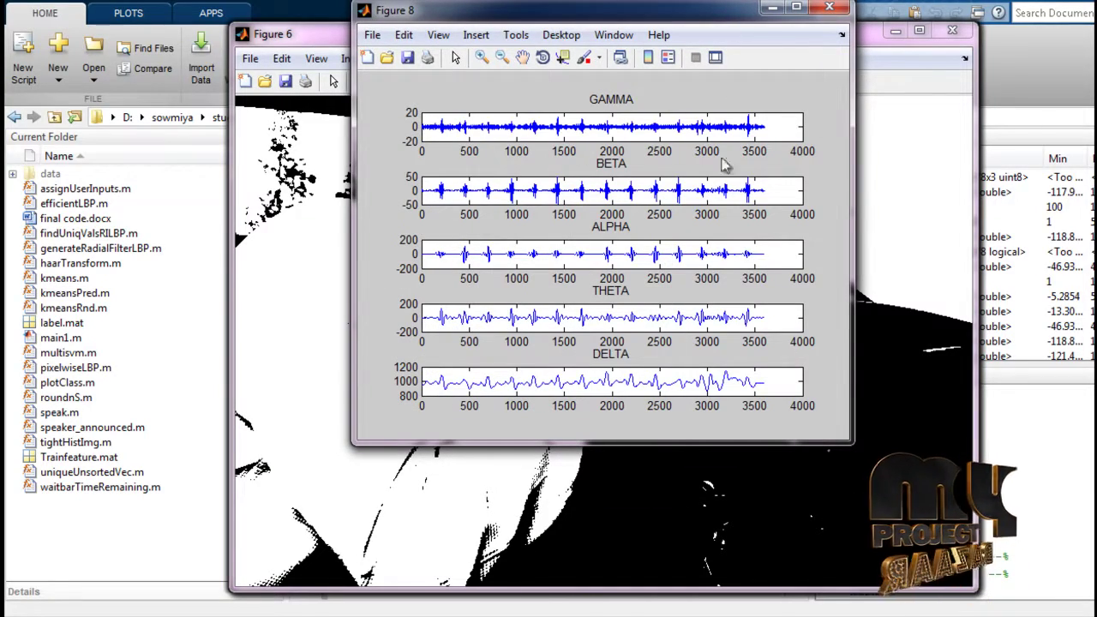
{"action": "left_click", "coordinate": [774, 10]}
{"action": "left_click", "coordinate": [771, 10]}
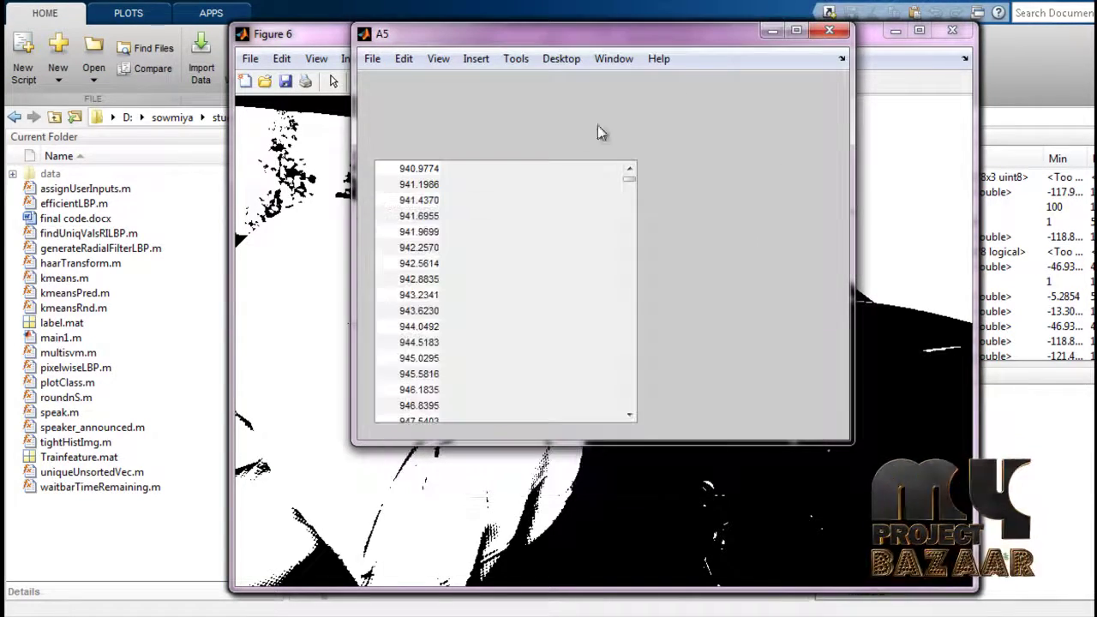
{"action": "left_click", "coordinate": [773, 32]}
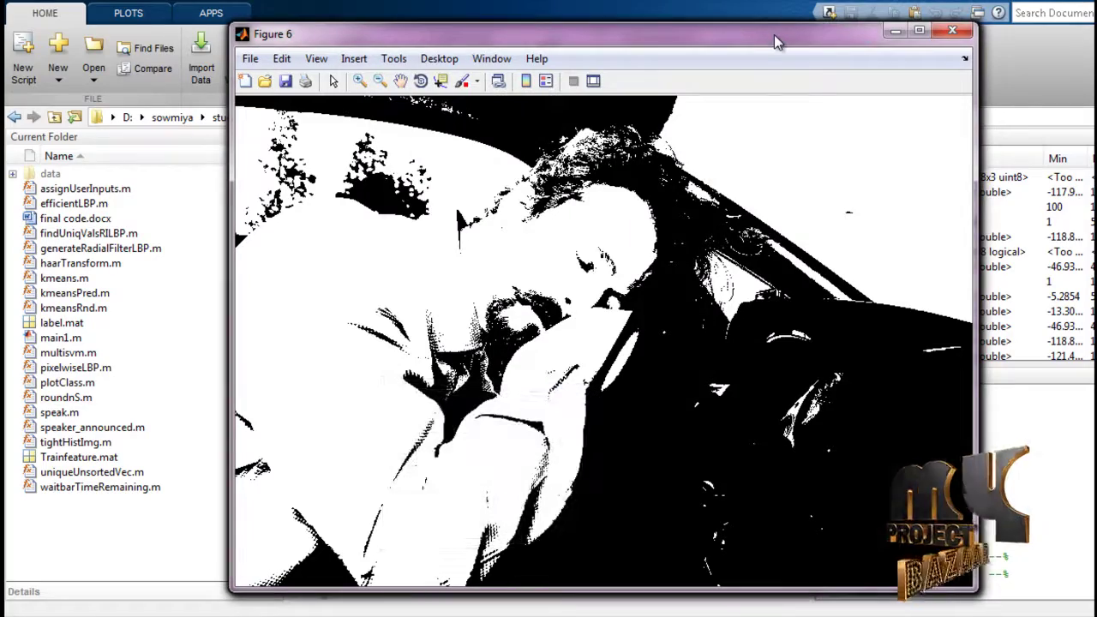
- Minimize the six driver-image figures and scroll the Command Window up to the power statistics
{"action": "left_click", "coordinate": [891, 37]}
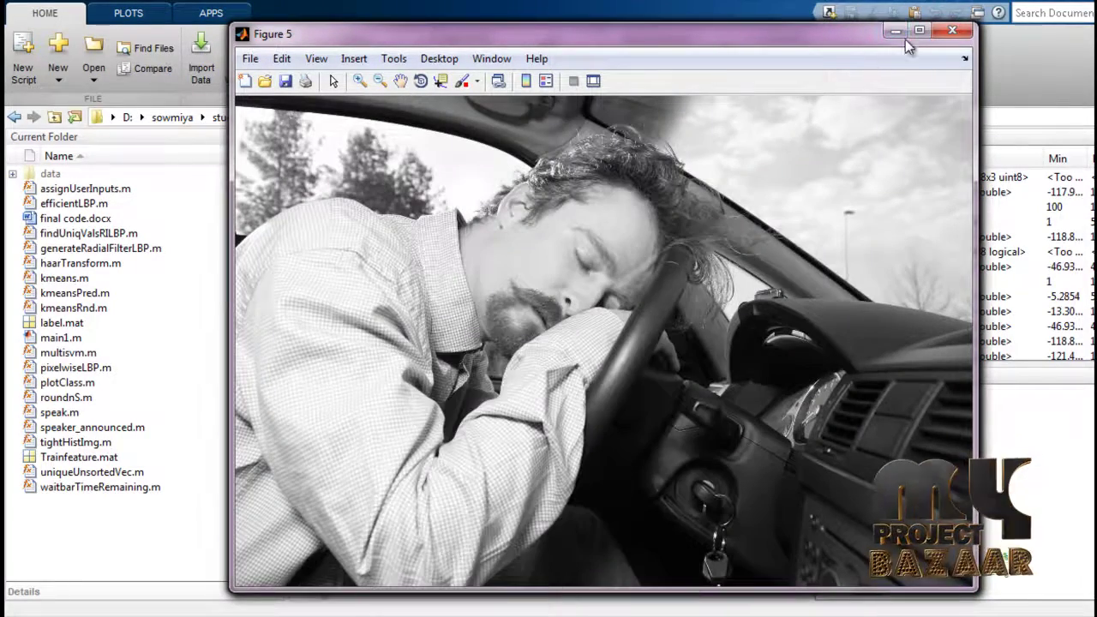
{"action": "left_click", "coordinate": [905, 38]}
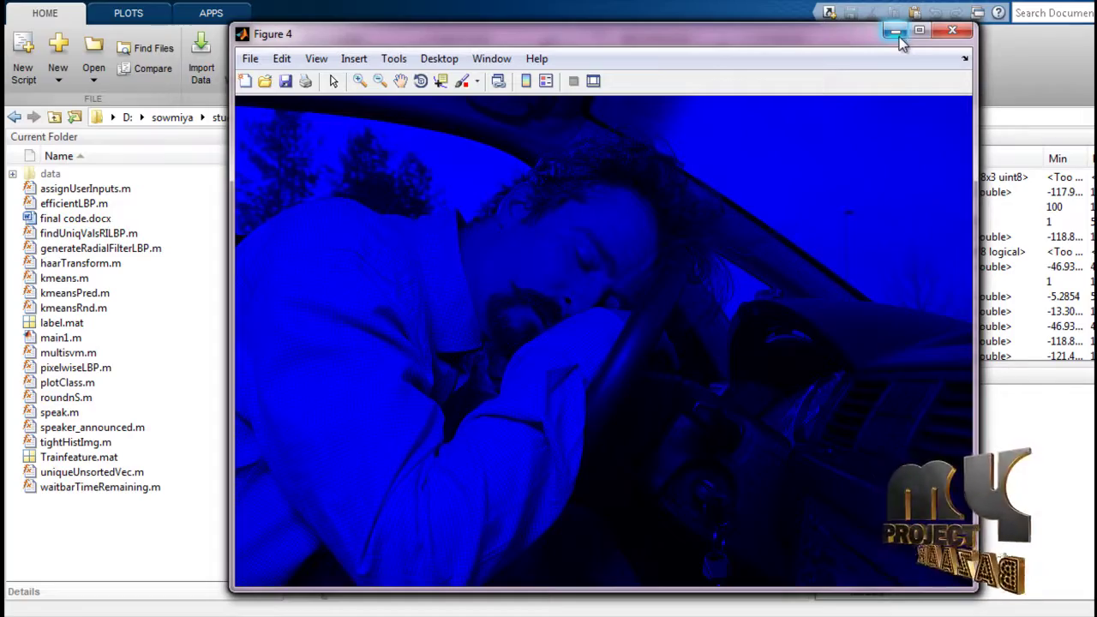
{"action": "left_click", "coordinate": [898, 38]}
{"action": "left_click", "coordinate": [898, 38]}
{"action": "left_click", "coordinate": [899, 37]}
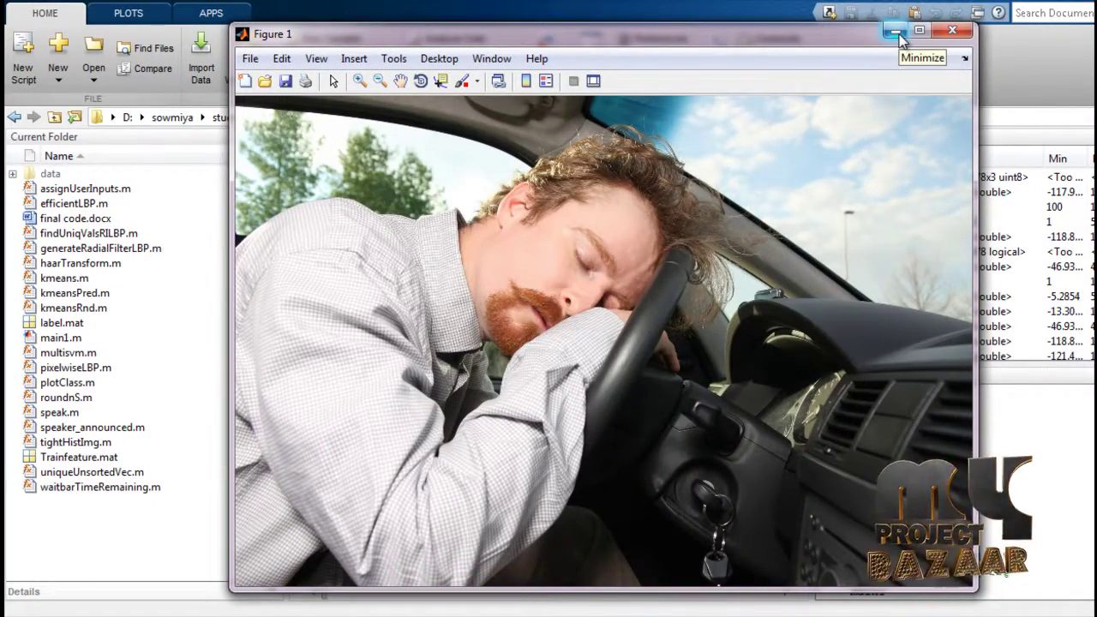
{"action": "left_click", "coordinate": [897, 34]}
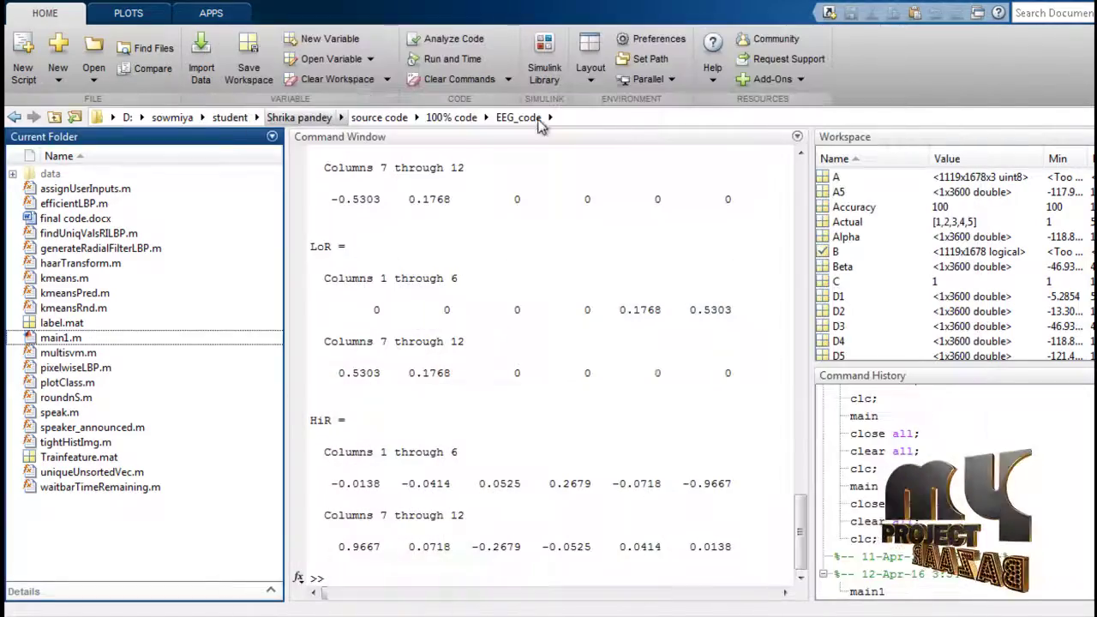
{"action": "left_click_drag", "start_coordinate": [800, 524], "coordinate": [794, 248]}
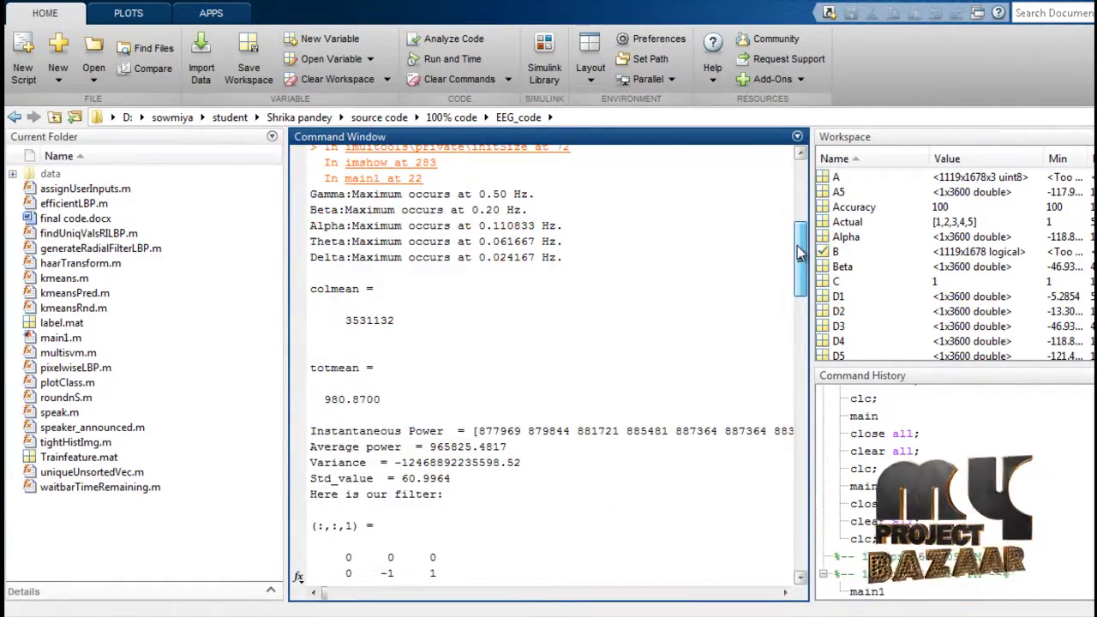